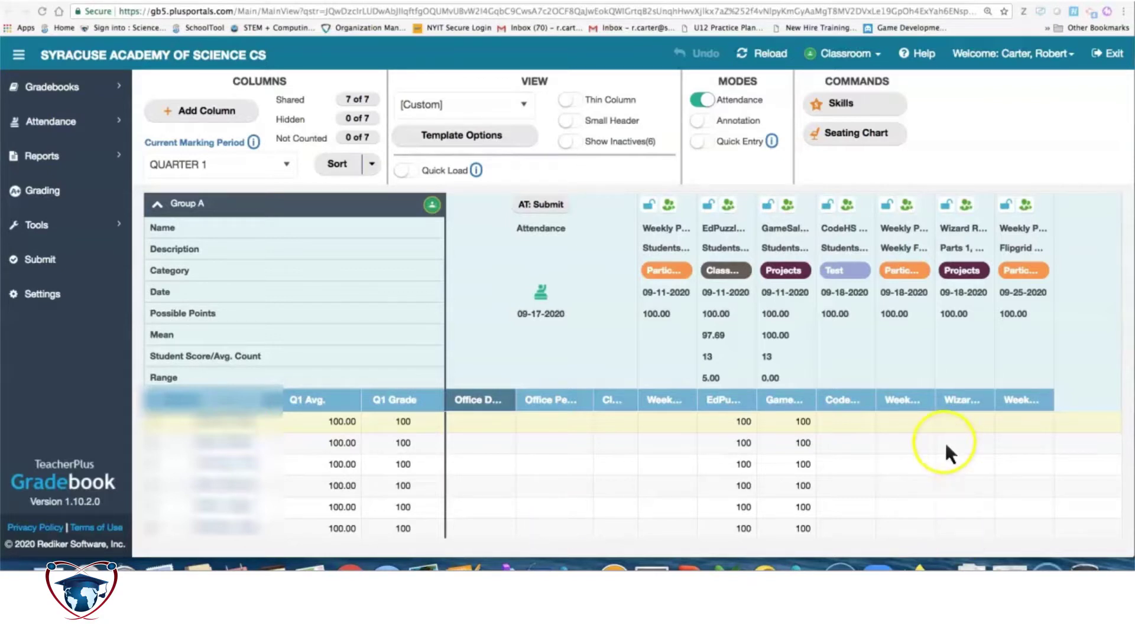
scroll(945, 454, up, 1)
scroll(946, 446, down, 1)
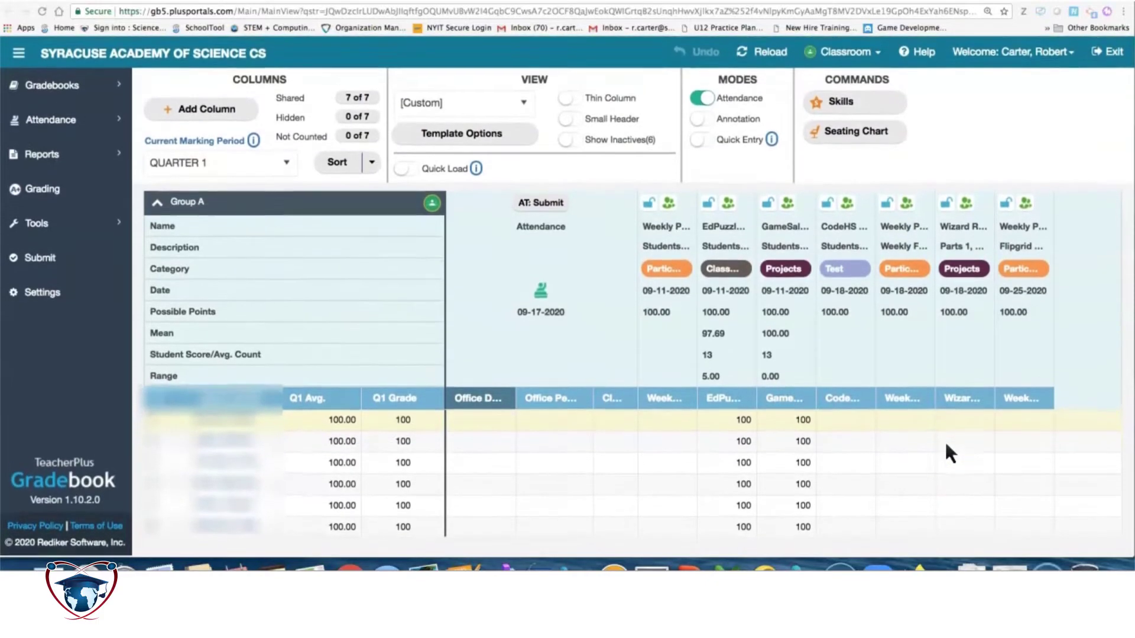
scroll(633, 476, down, 2)
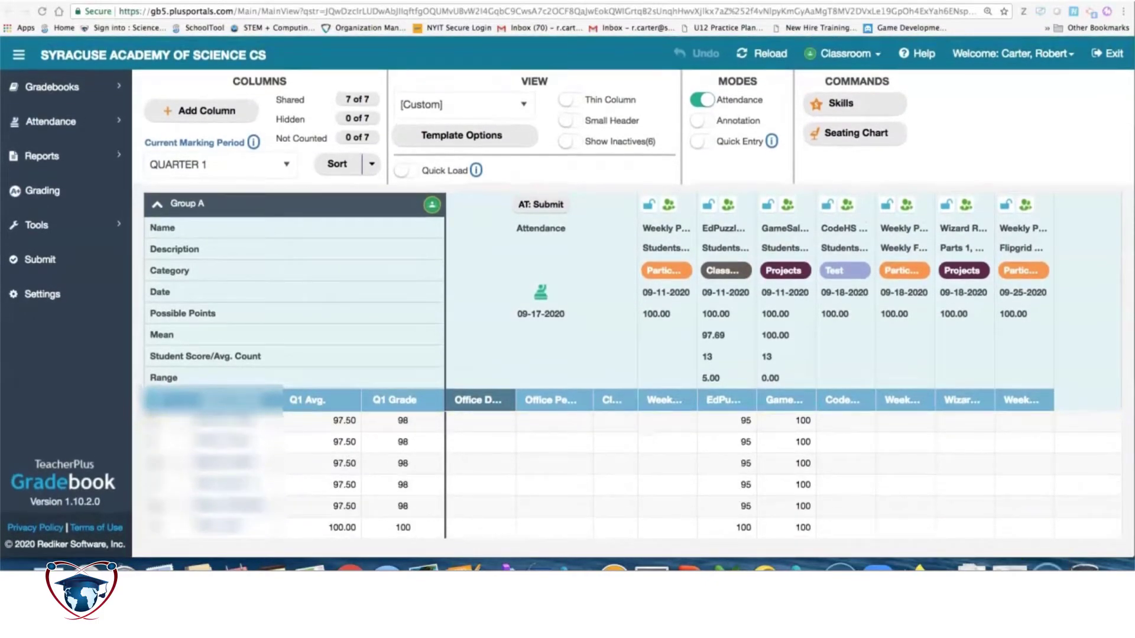
scroll(633, 476, up, 2)
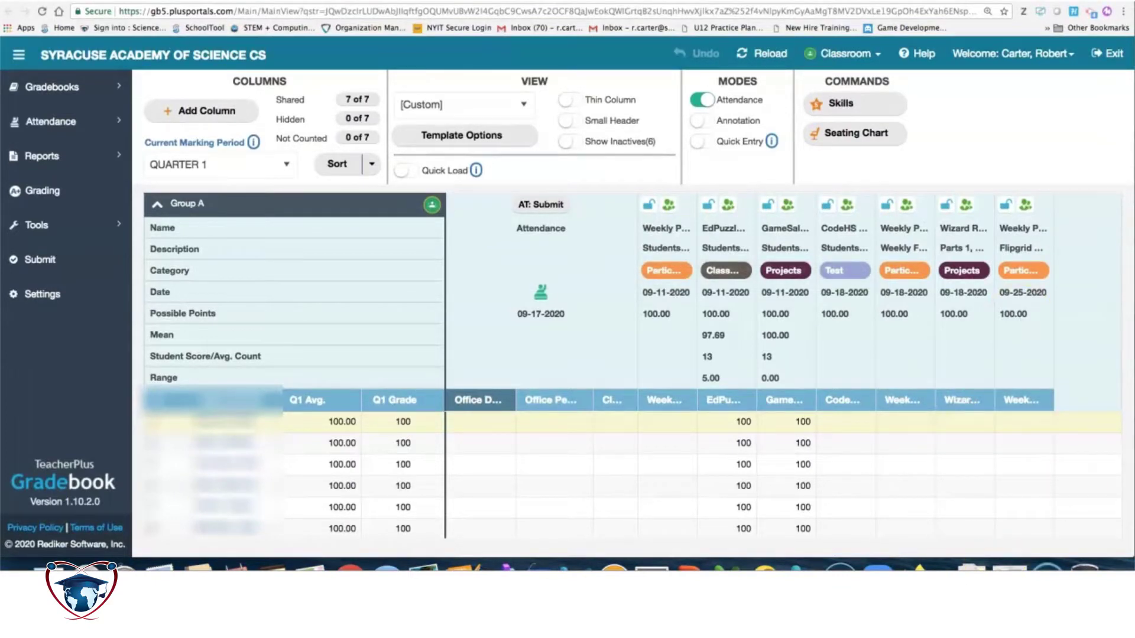
Open Batch Entry for Weekly Participation with the Fill Column option selected
right_click(664, 422)
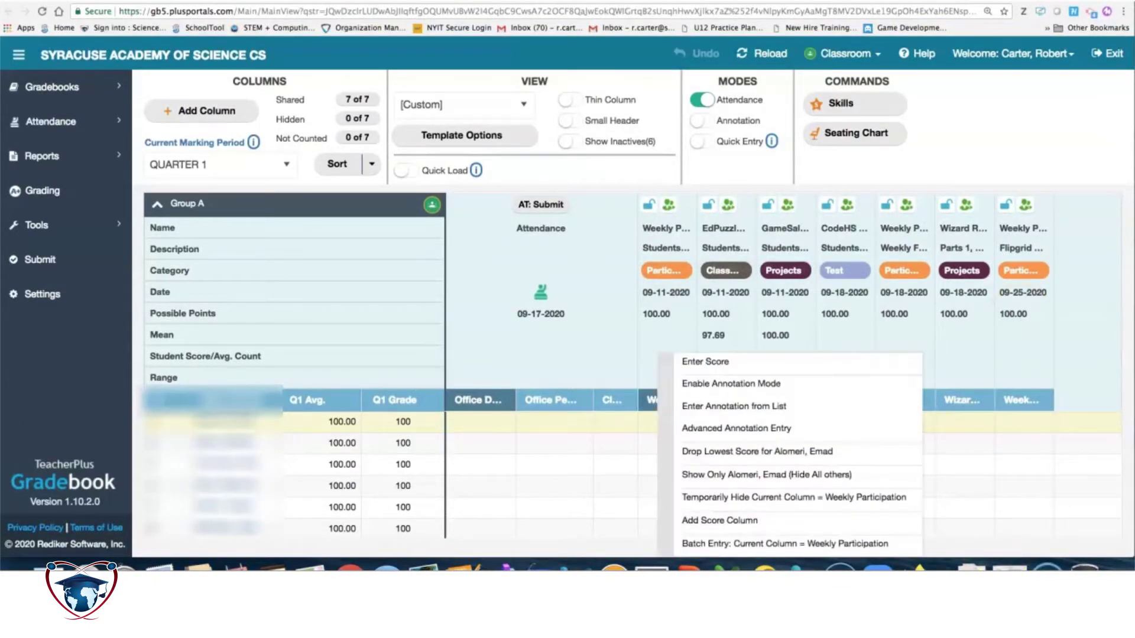
scroll(665, 426, down, 1)
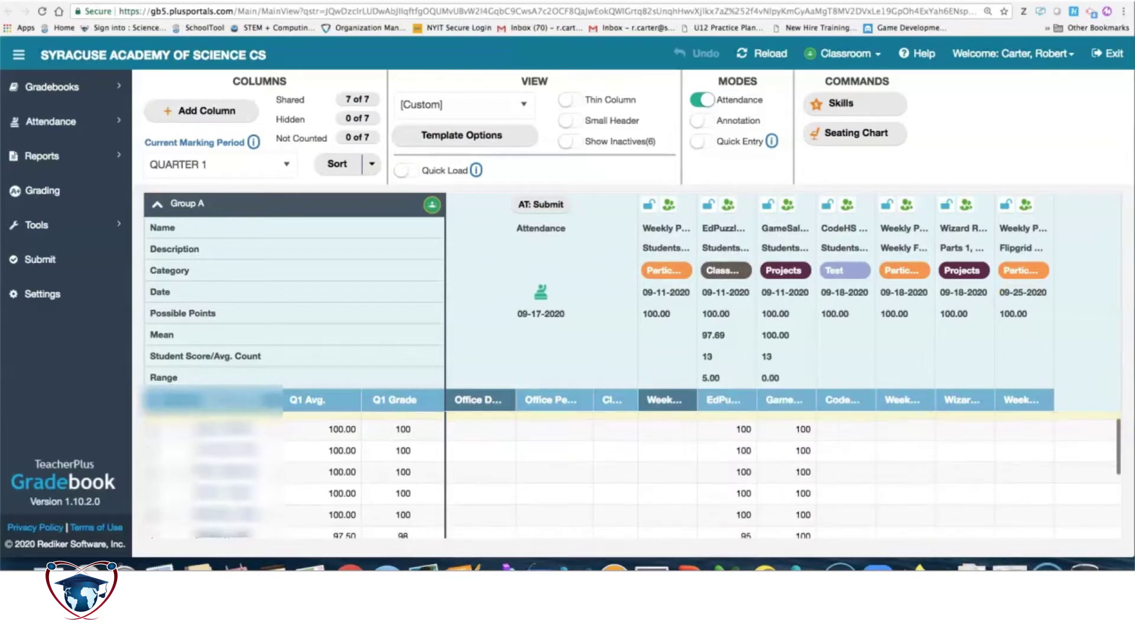
right_click(673, 431)
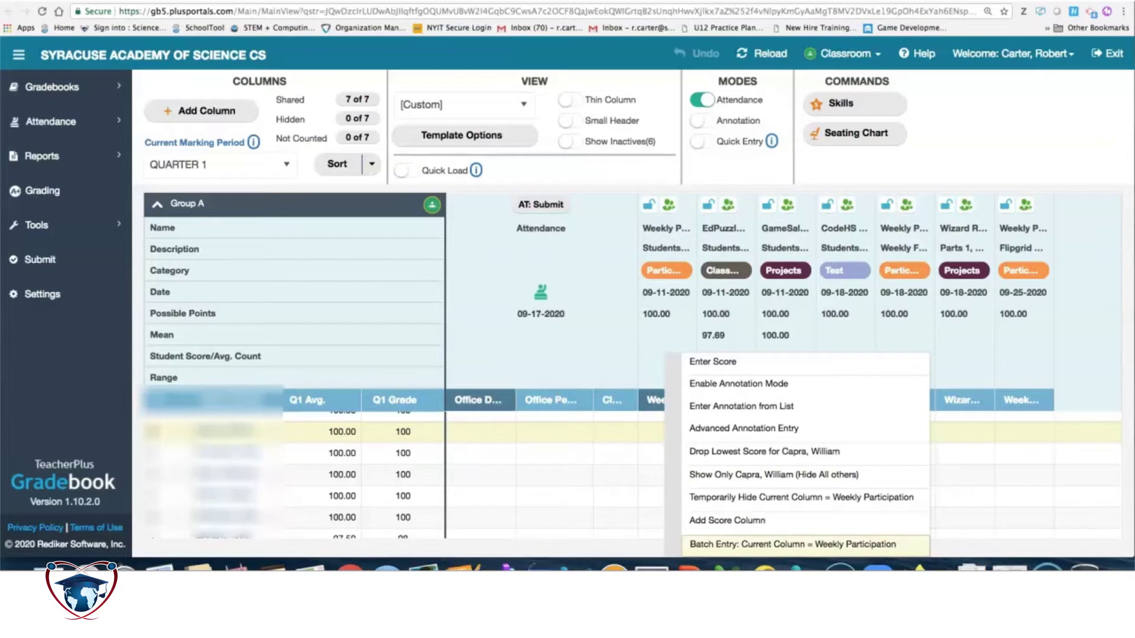
click(794, 545)
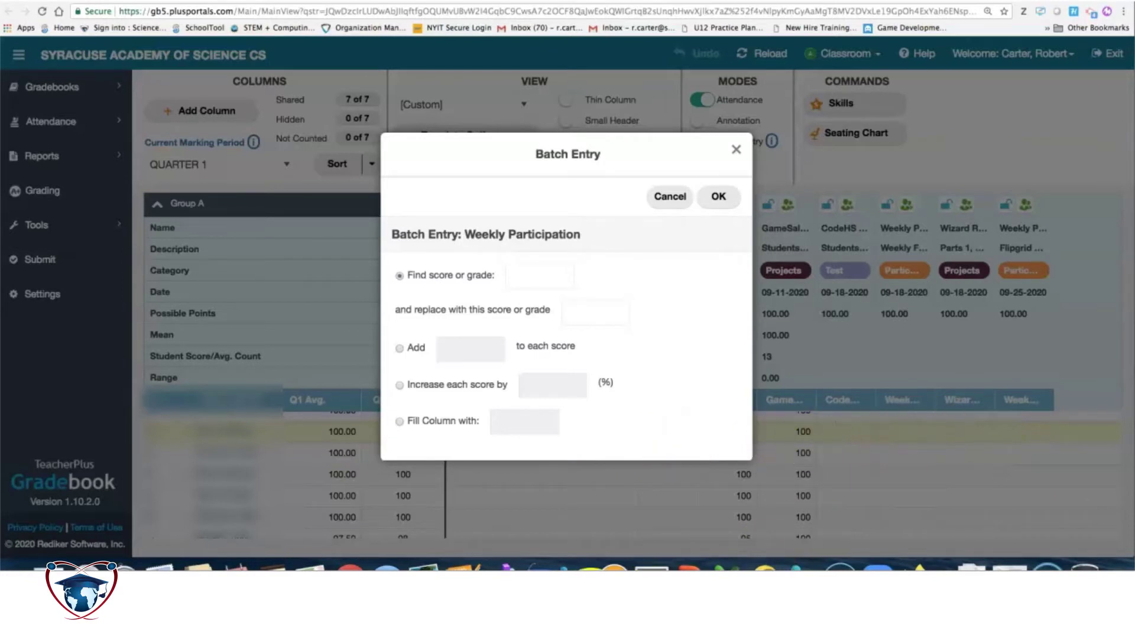
click(524, 422)
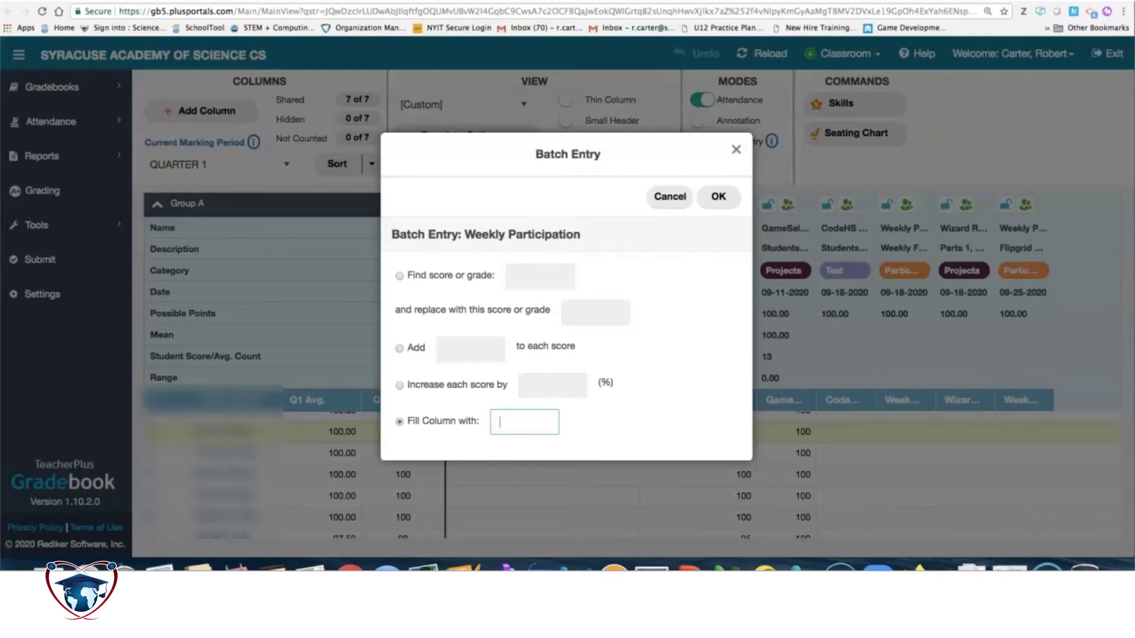
text(1)
text(00)
Submit and confirm filling Weekly Participation with 100 for all 13 students
key(Return)
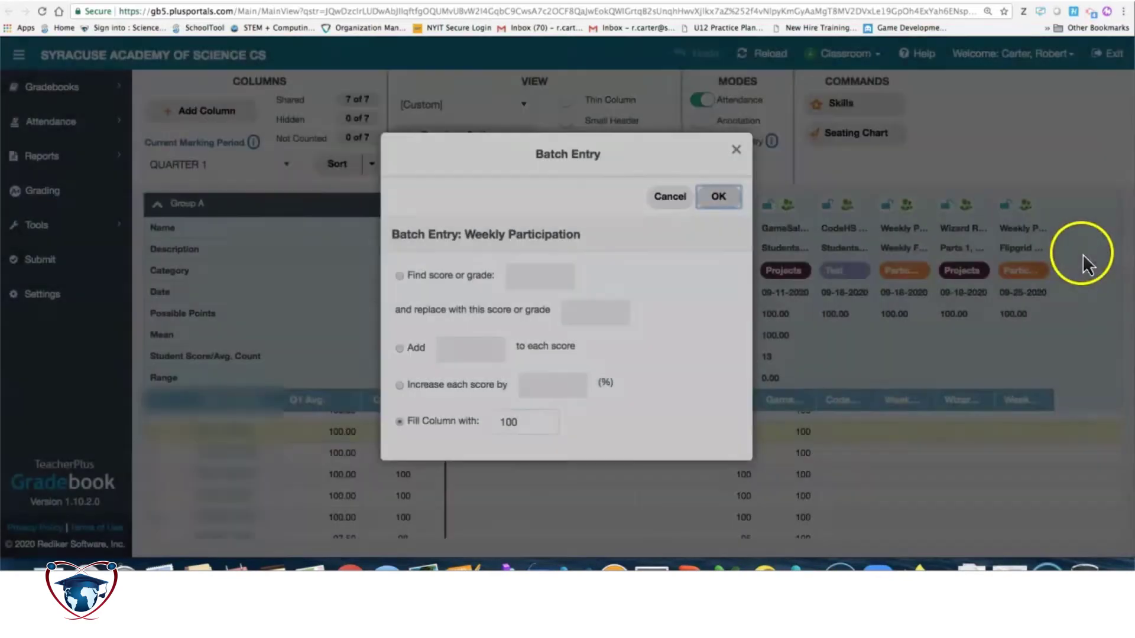
key(Return)
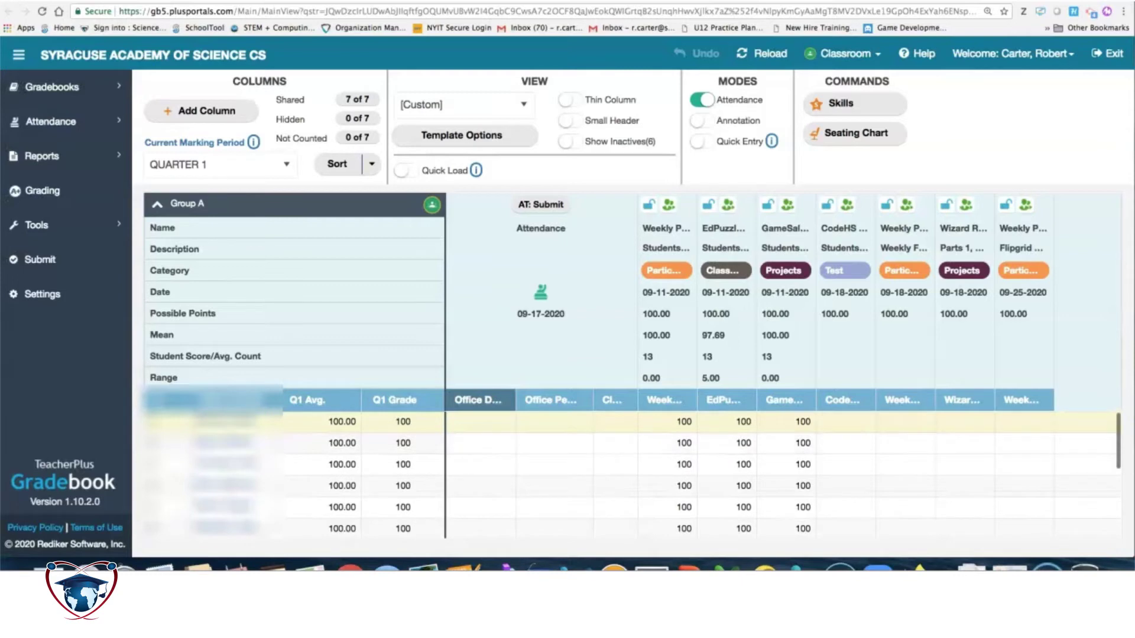
Use Batch Entry find-and-replace to change score 100 to 95, and confirm
right_click(670, 422)
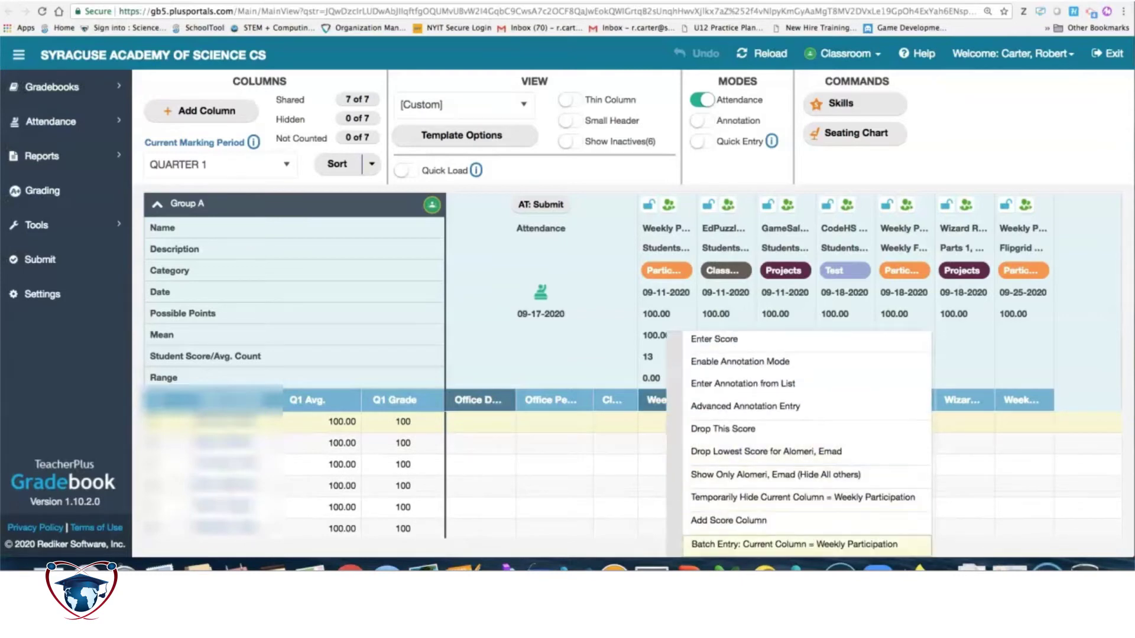
click(754, 544)
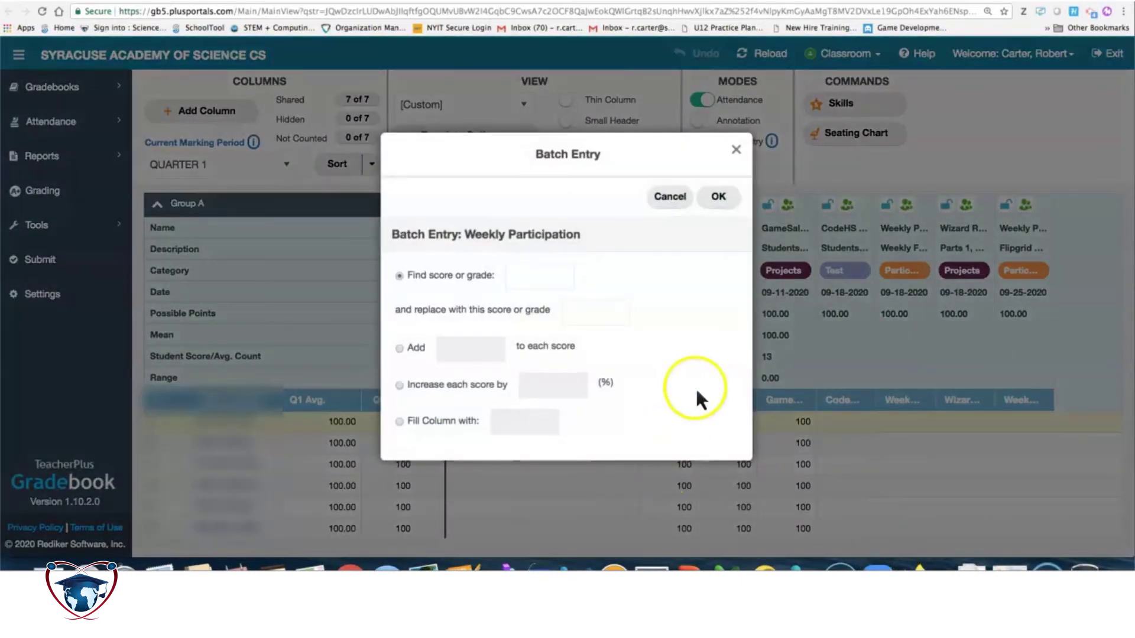
text(100)
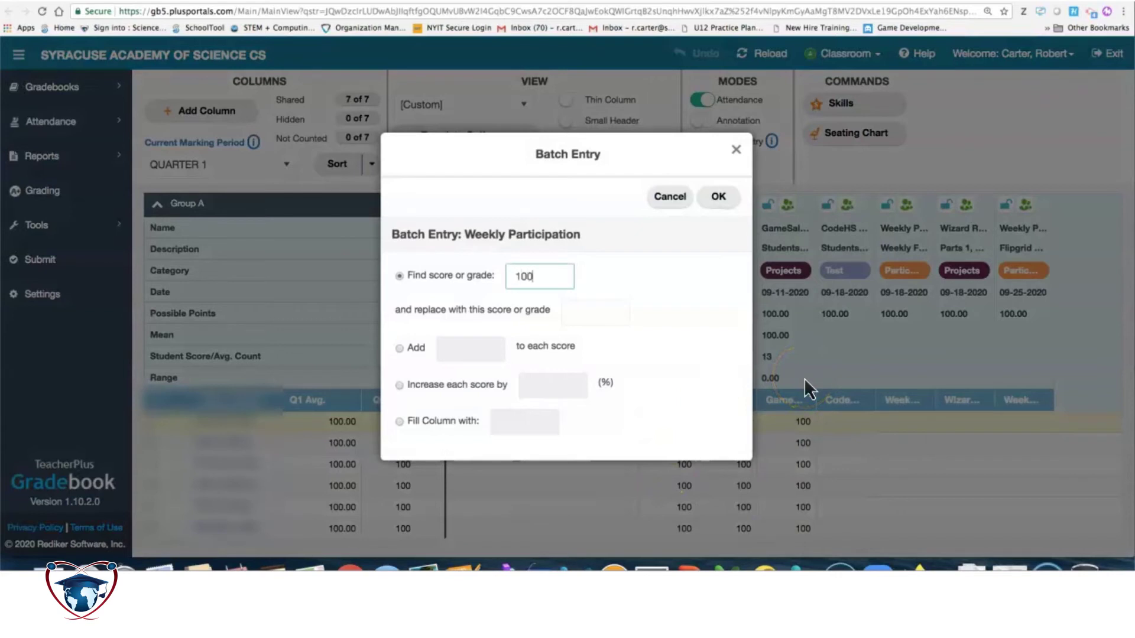
key(Tab)
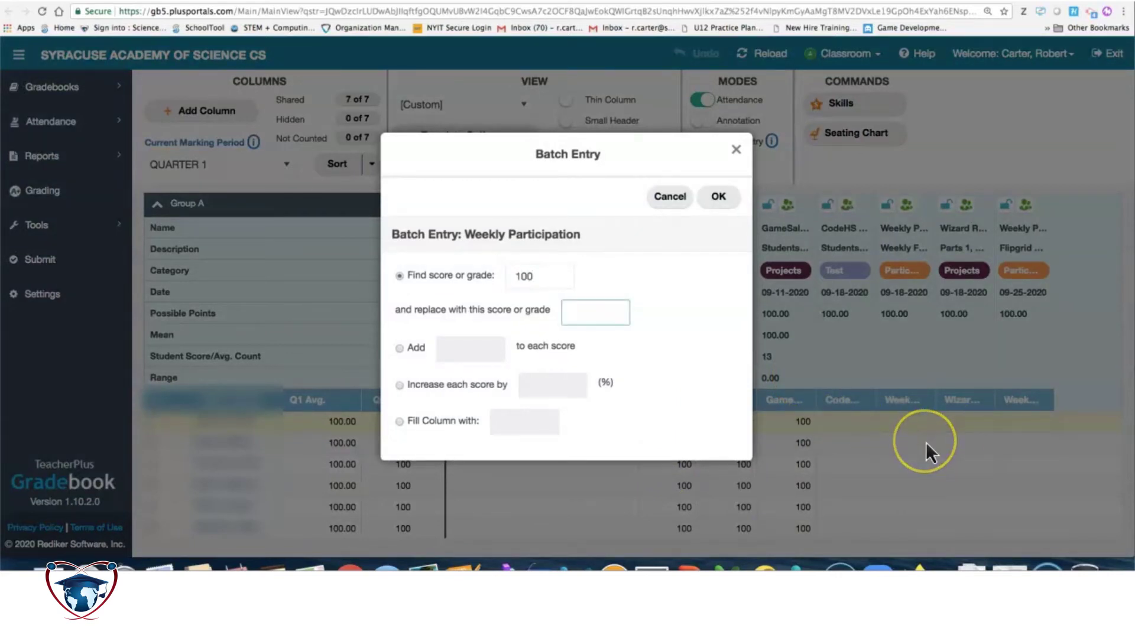
text(95)
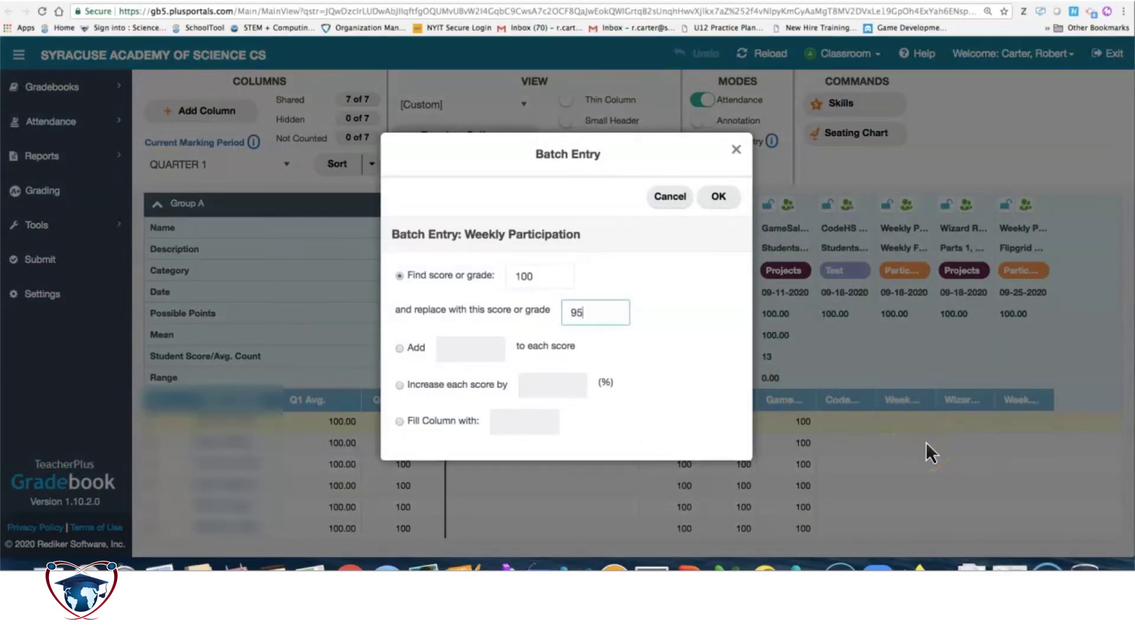
key(Return)
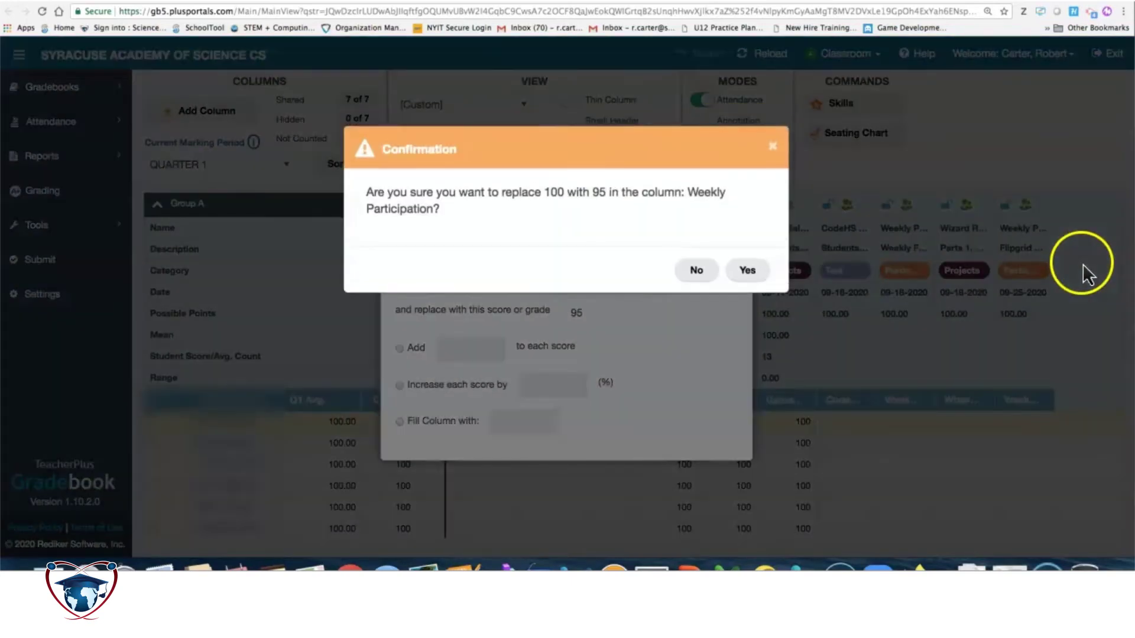
key(Return)
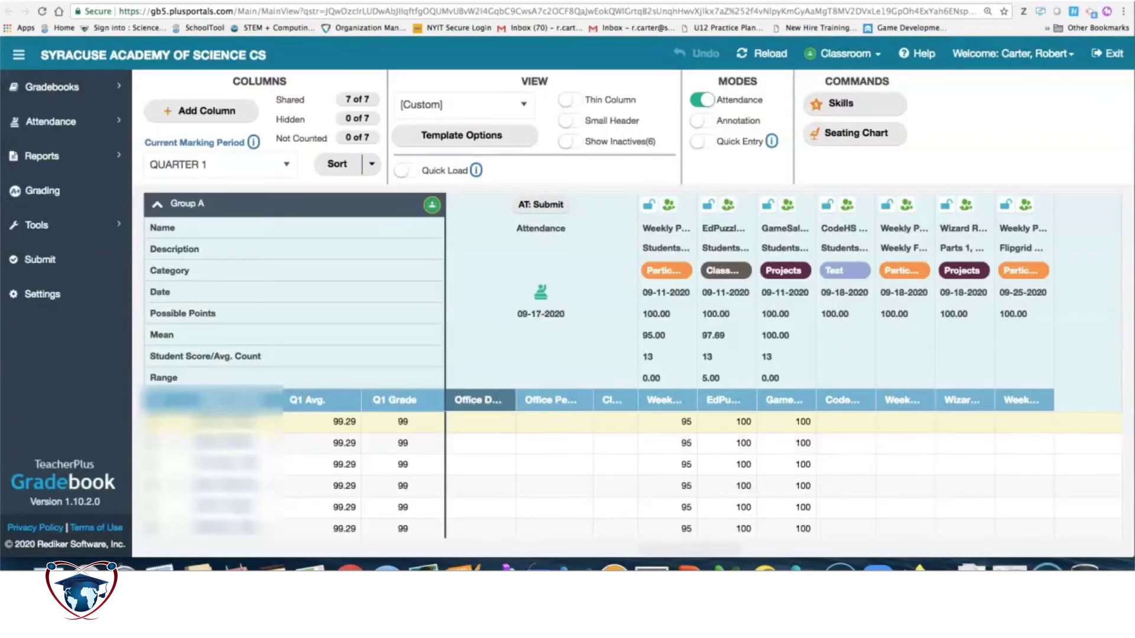
right_click(665, 422)
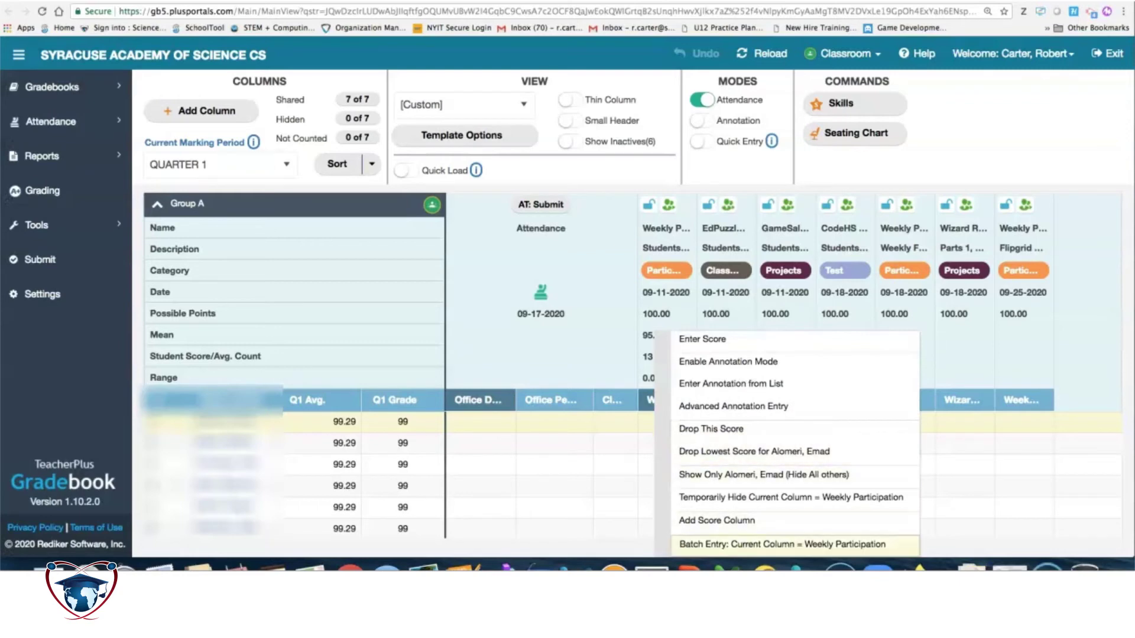
Use Batch Entry to replace score 95 with an empty value, and confirm
click(754, 610)
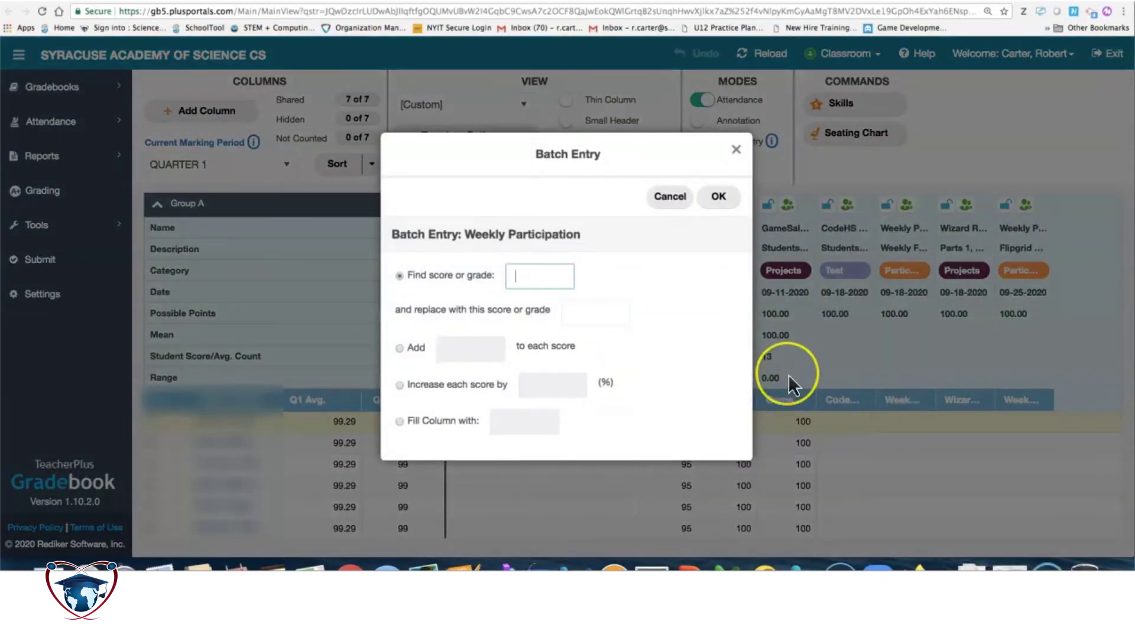
text(95)
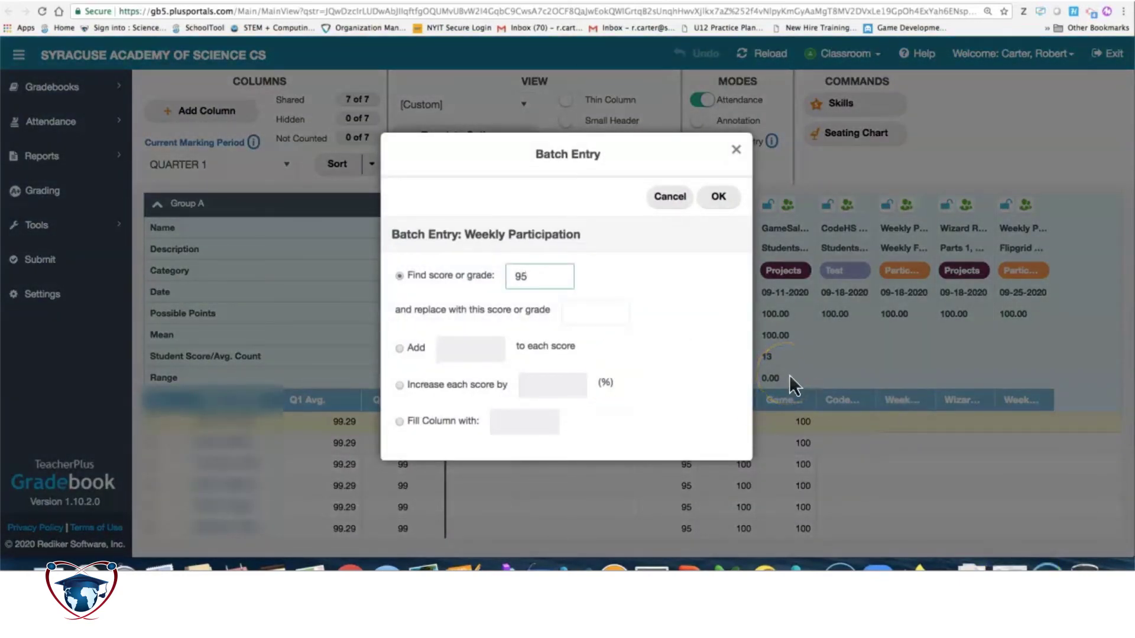
key(Tab)
key(Return)
key(Tab)
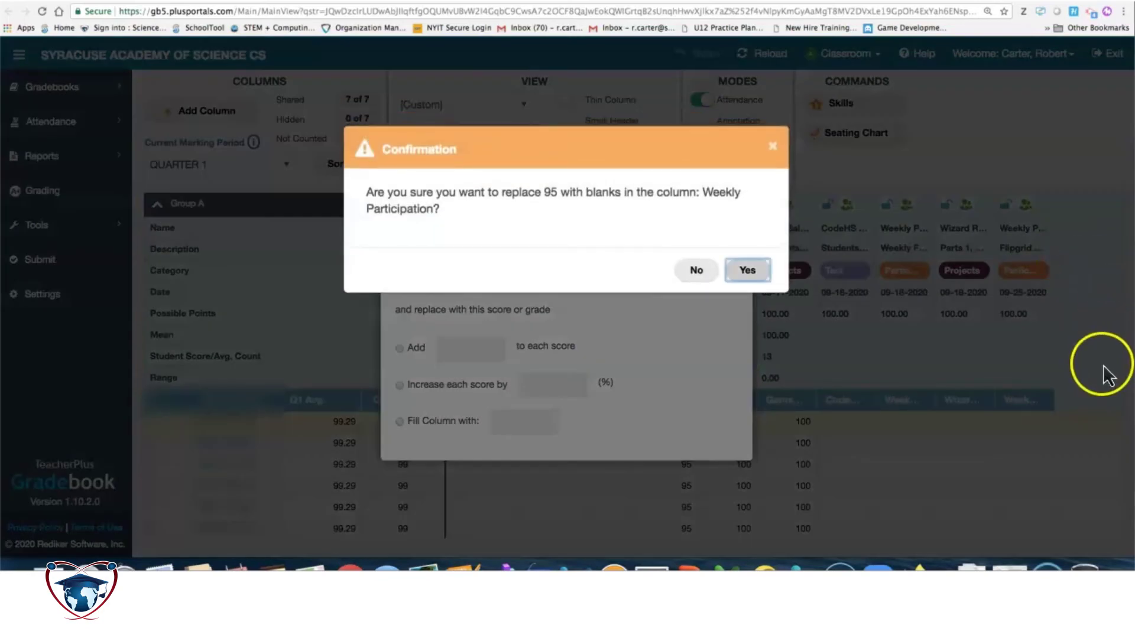
key(Return)
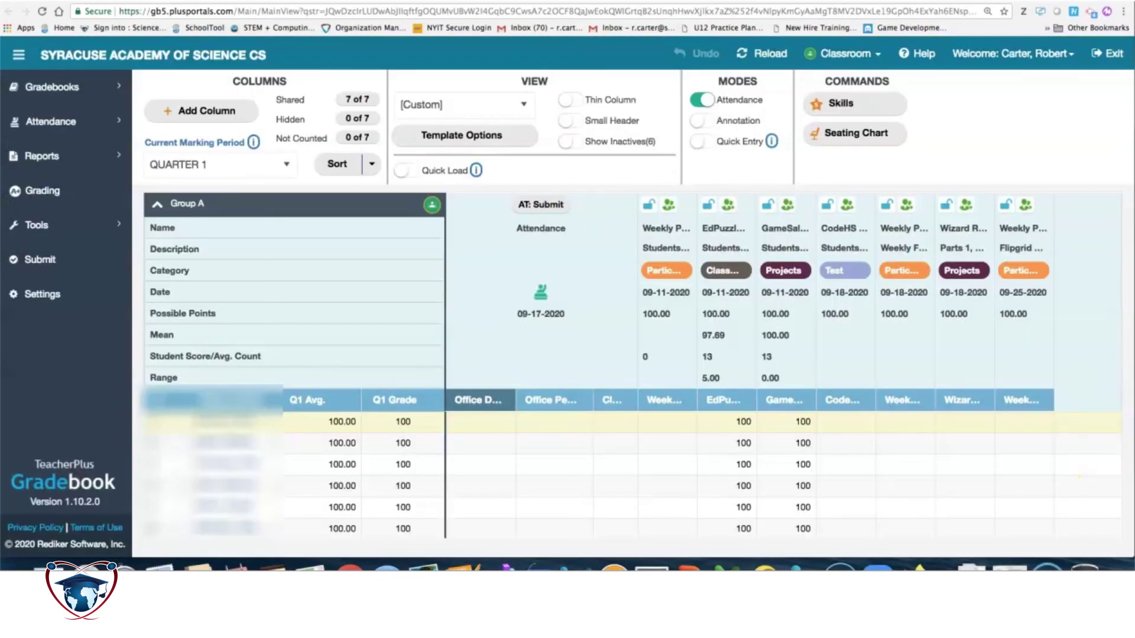
right_click(843, 420)
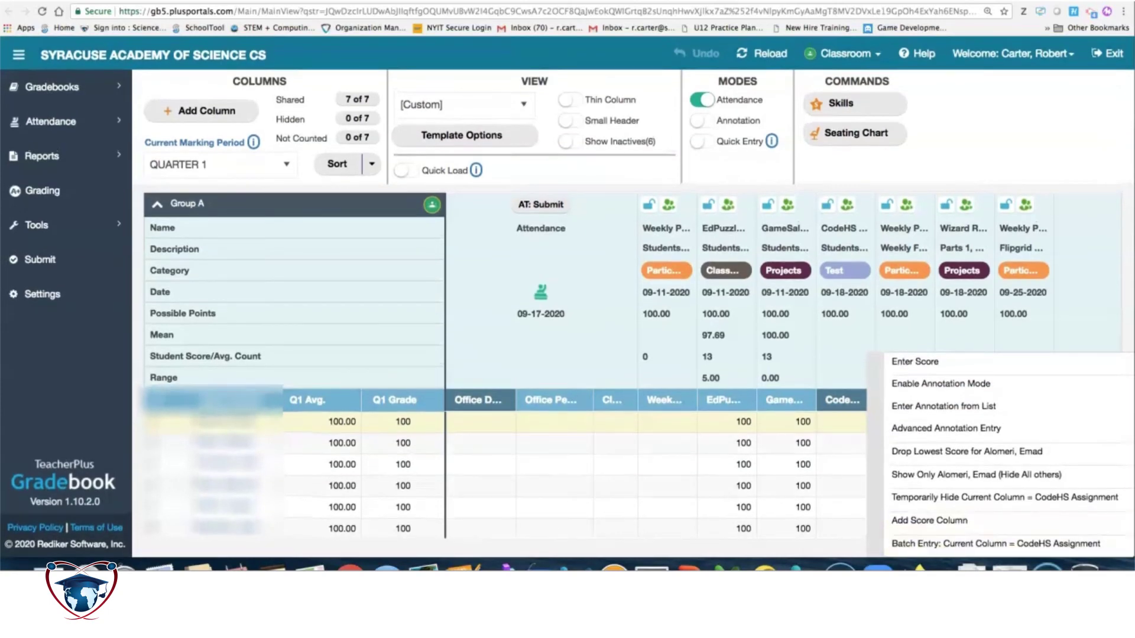
click(666, 421)
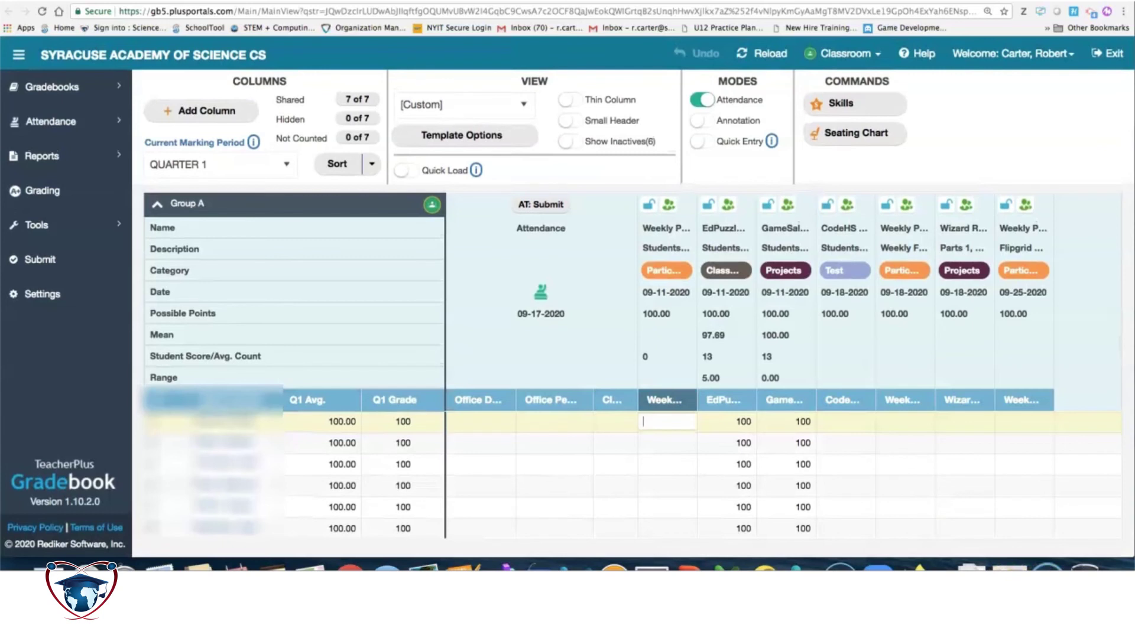